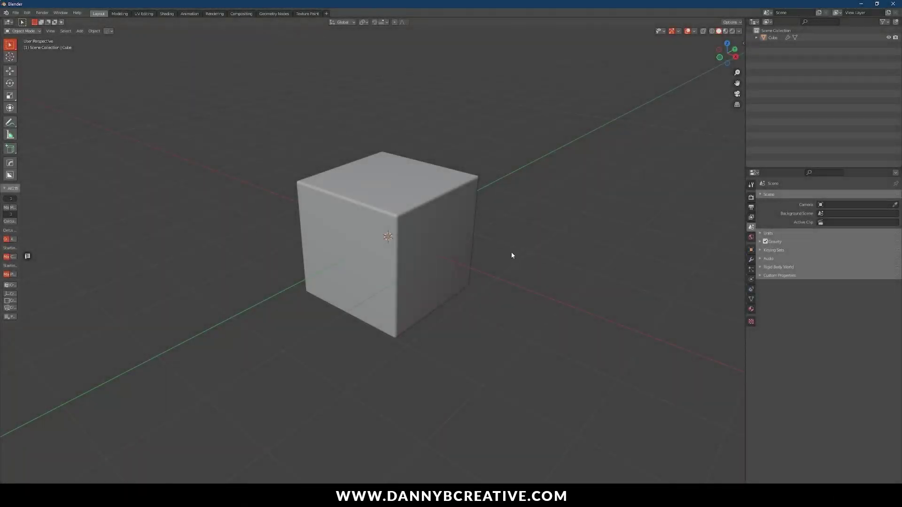
Switch to the Texture Paint workspace, framing the yellow cube, its shader nodes and Texture Slots
middle_drag(512, 255, 505, 259)
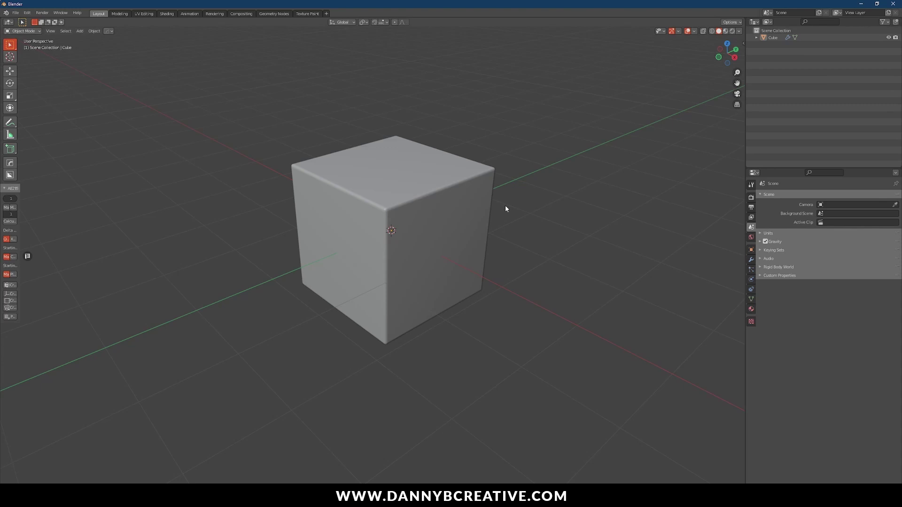
click(308, 14)
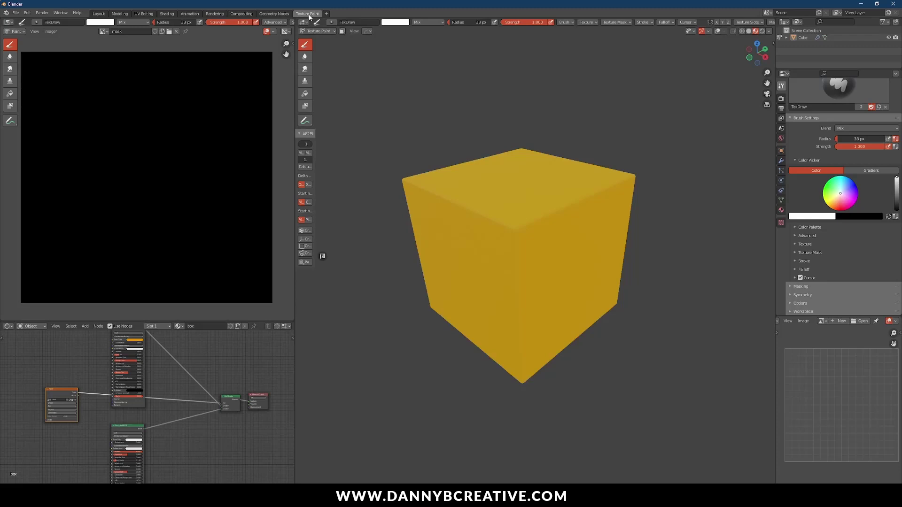
middle_drag(567, 241, 566, 230)
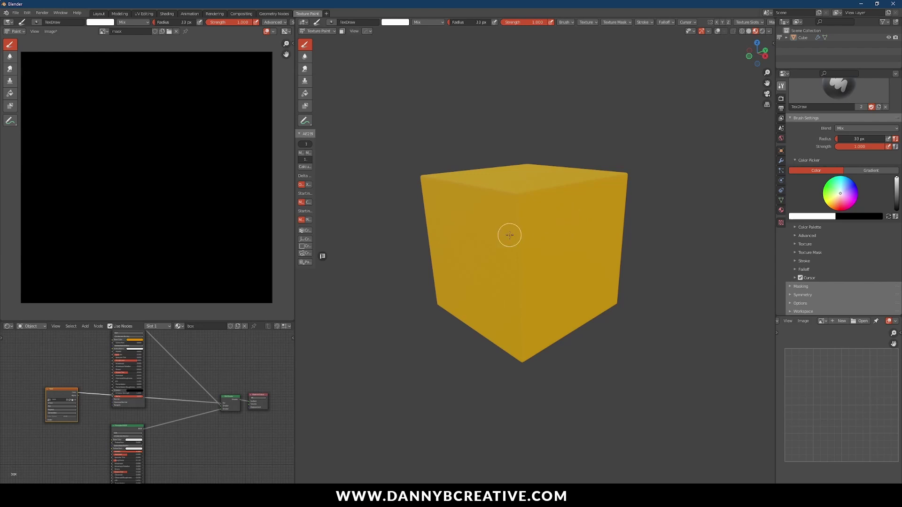
middle_drag(574, 234, 568, 231)
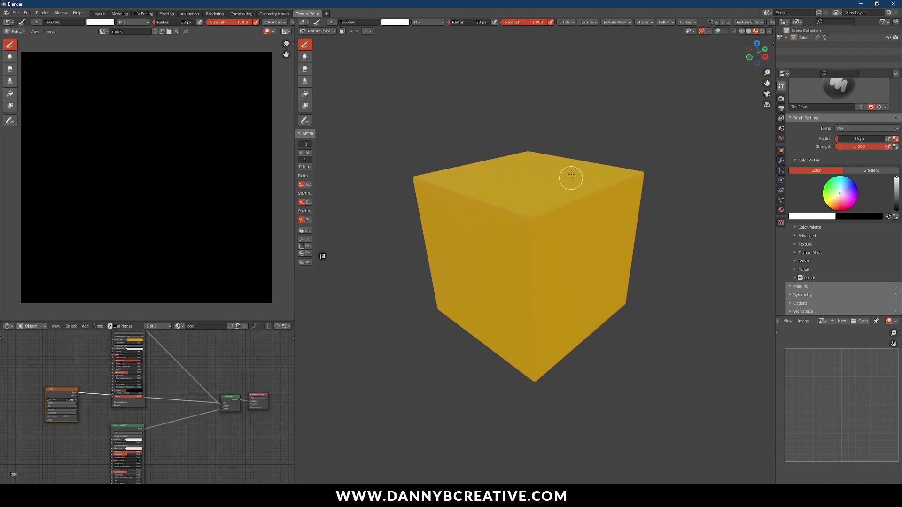
scroll(545, 228, up, 2)
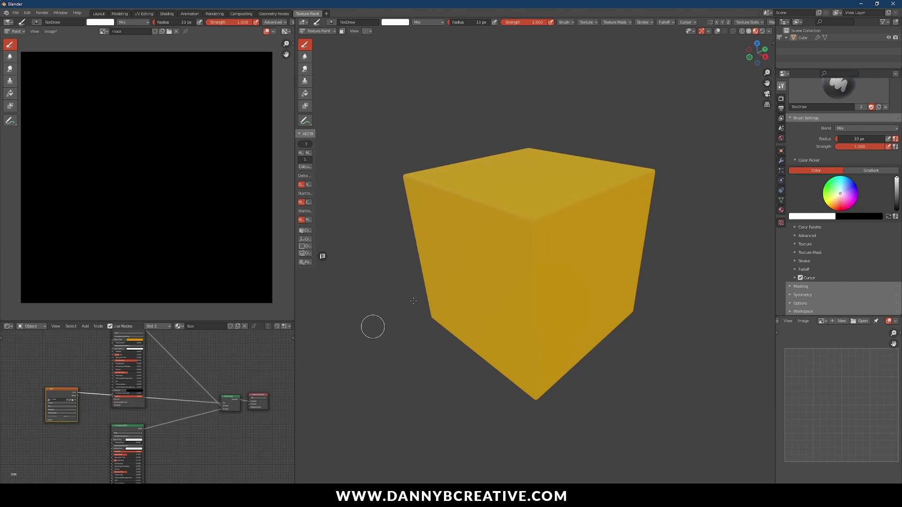
middle_drag(593, 256, 596, 254)
scroll(190, 424, down, 3)
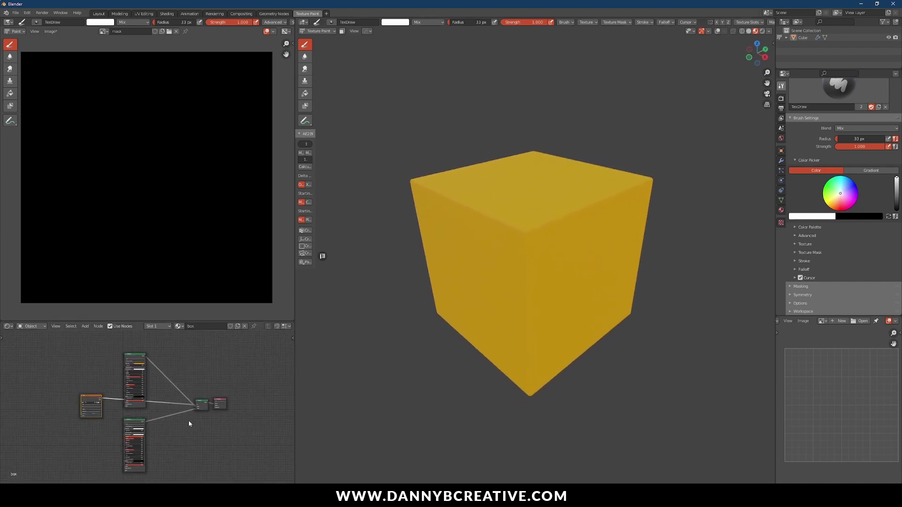
scroll(197, 423, up, 3)
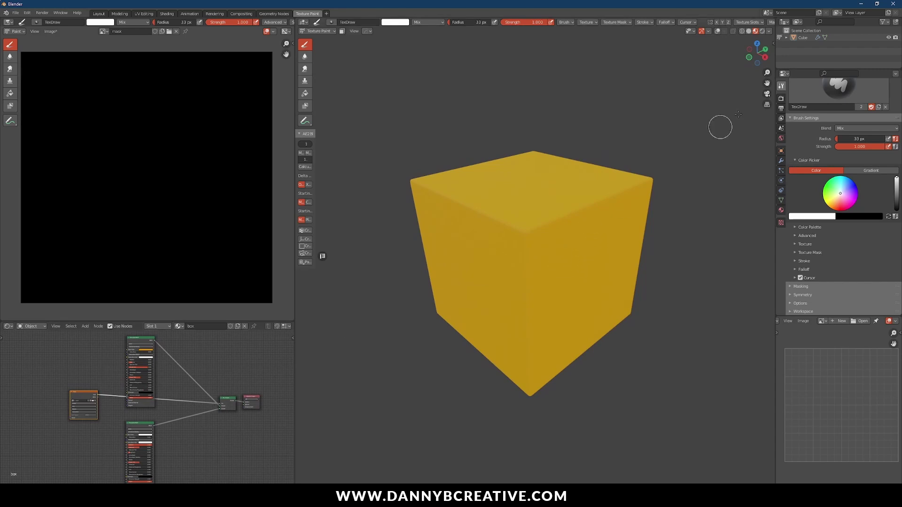
scroll(826, 99, up, 5)
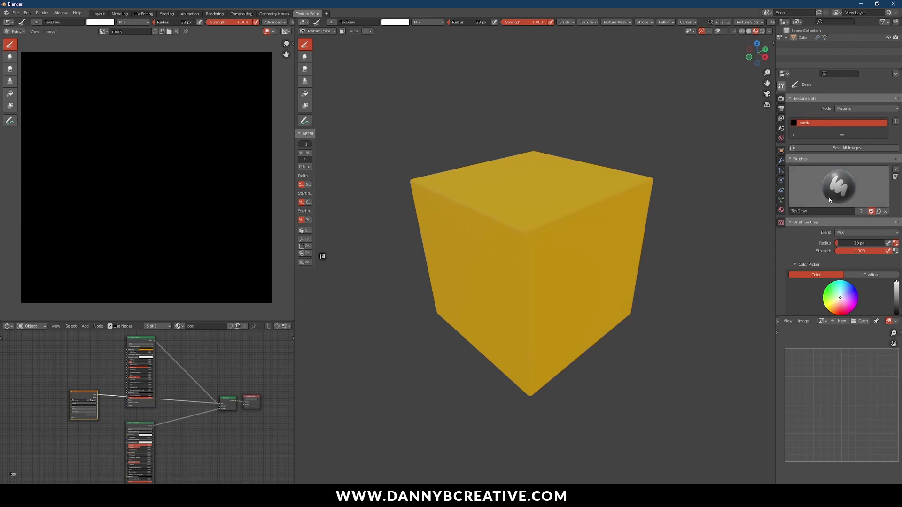
Rename the TexDraw paint brush to 'normal'
click(819, 211)
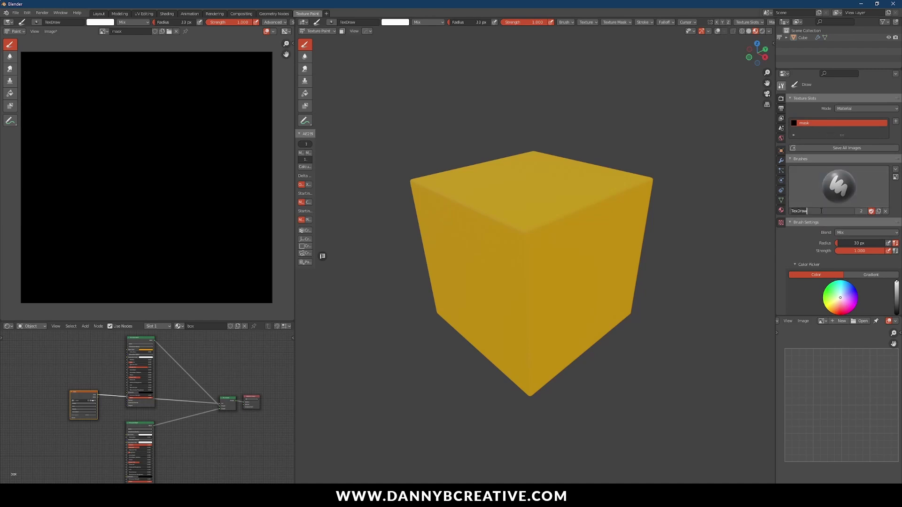
key(ctrl+a)
text(normal)
key(Return)
Duplicate the normal brush and name the copy 'G-1'
click(862, 211)
click(841, 211)
key(ctrl+a)
text(c)
text(-1)
key(Return)
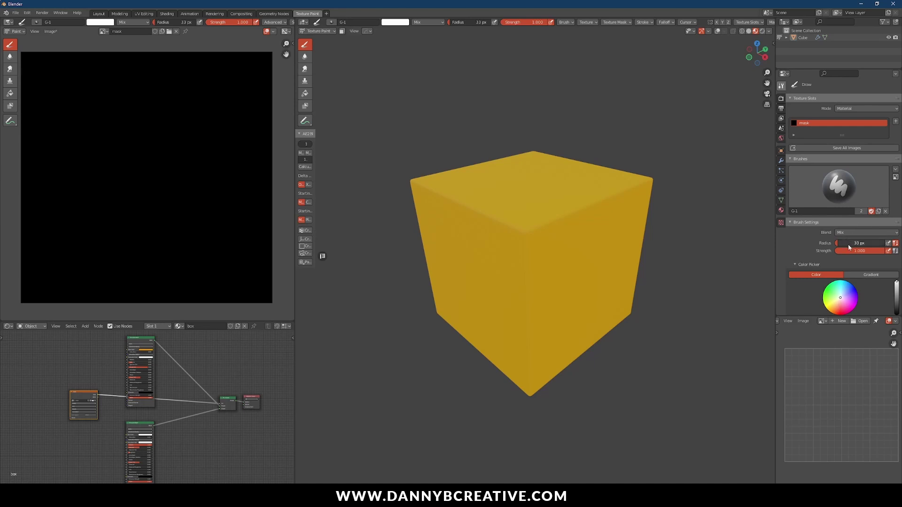
scroll(849, 128, down, 5)
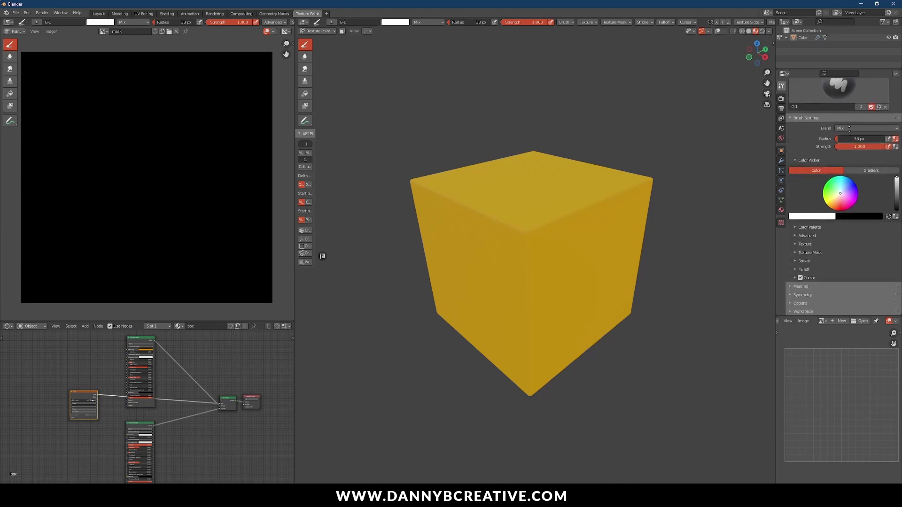
Create a new Texture Mask texture for the brush named 'G-1'
click(797, 252)
scroll(833, 168, down, 3)
scroll(826, 188, down, 1)
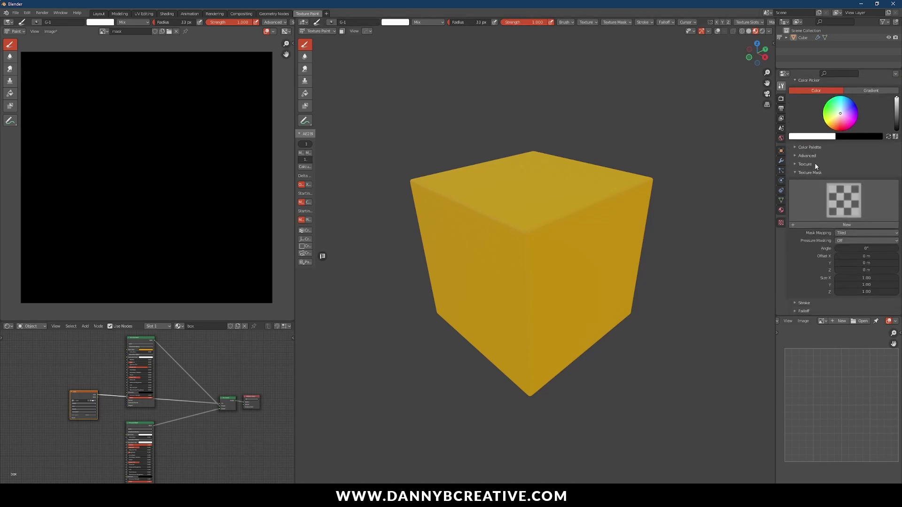
click(846, 224)
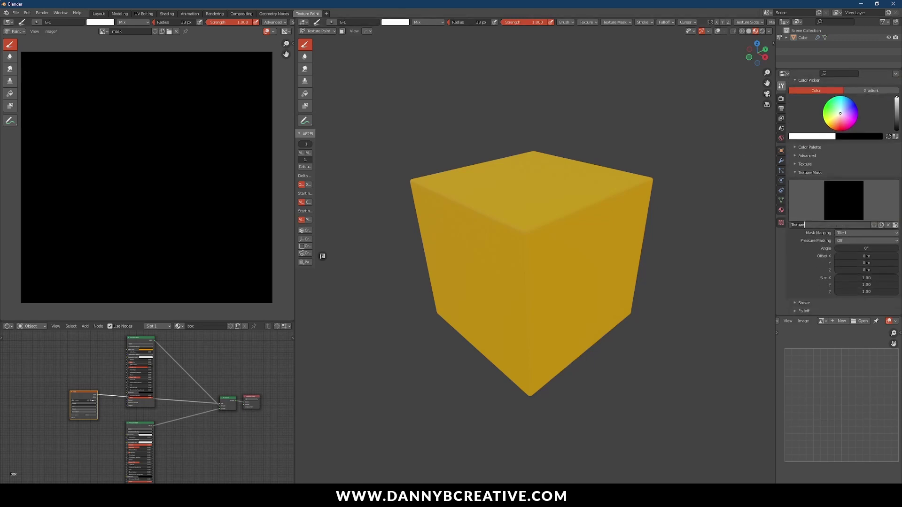
key(BackSpace)
key(BackSpace)
key(BackSpace)
key(BackSpace)
key(BackSpace)
key(BackSpace)
key(BackSpace)
text(G-1)
key(Return)
Load the first image from the 20 Grunge Brushes folder into the G-1 texture
click(895, 226)
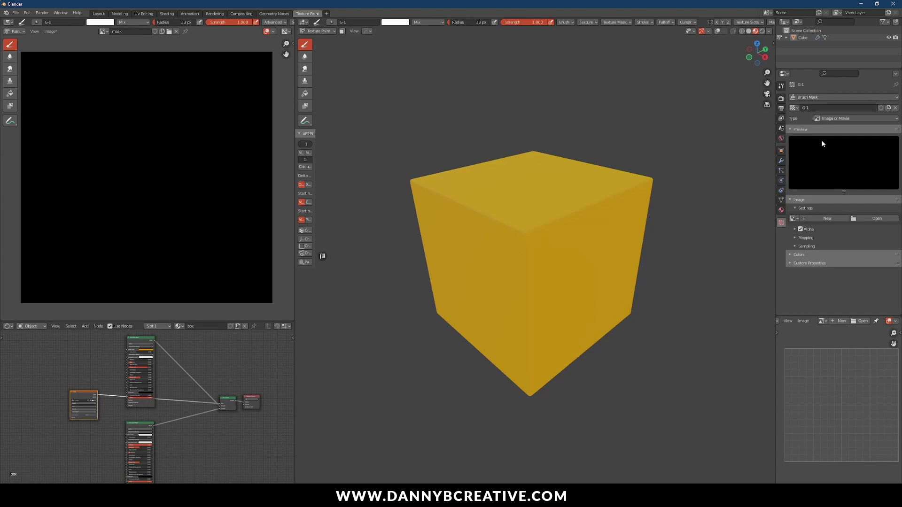
click(877, 218)
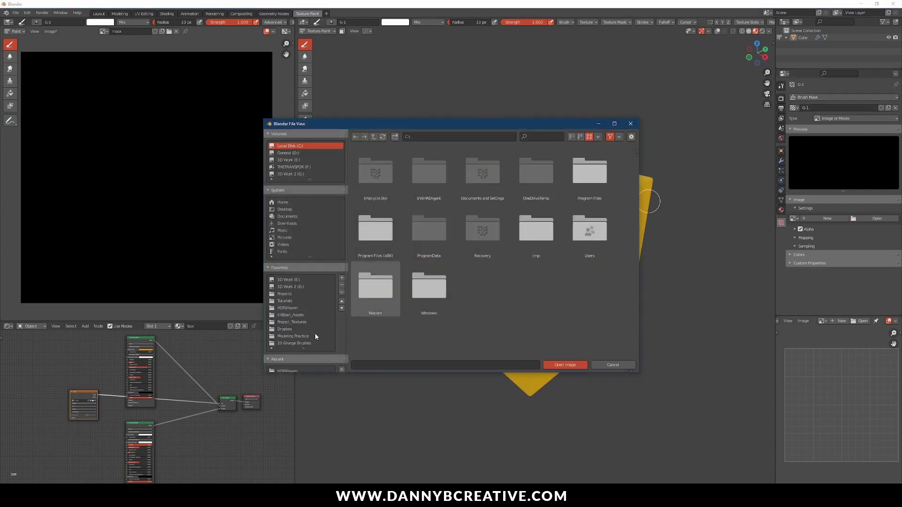
click(305, 343)
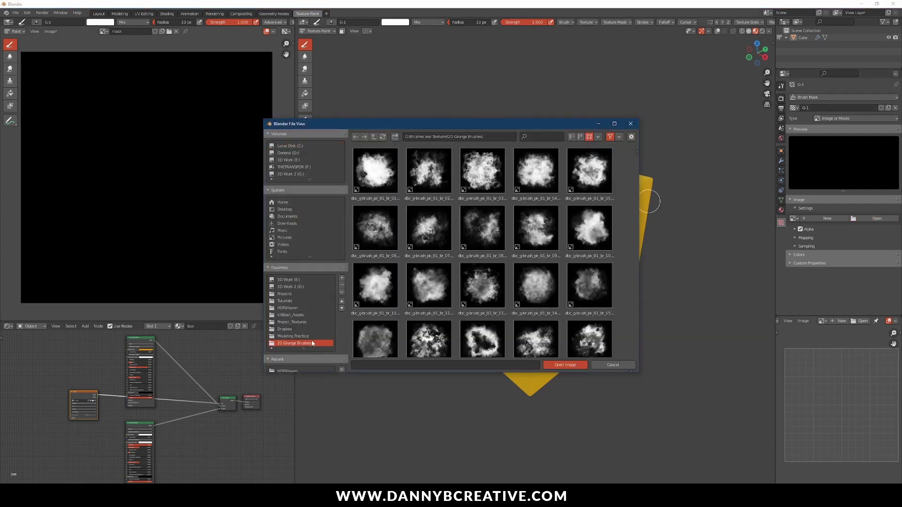
click(379, 172)
click(575, 366)
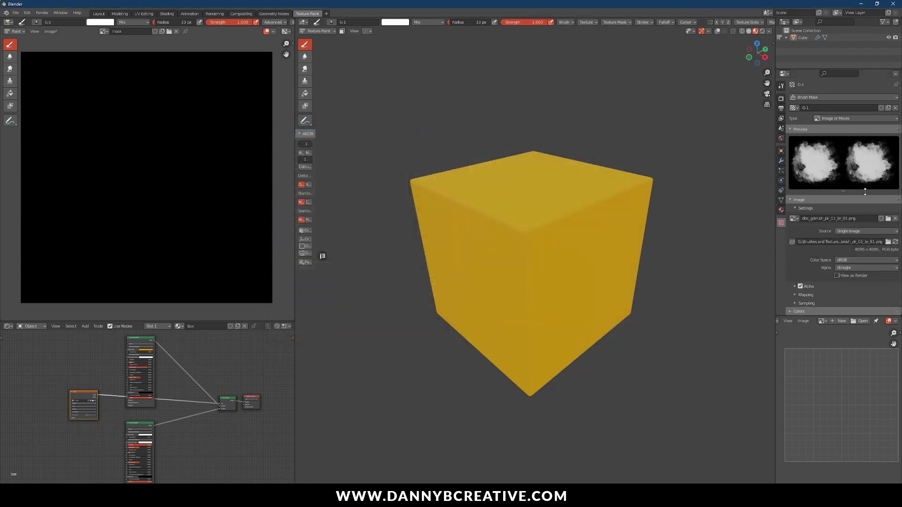
click(782, 87)
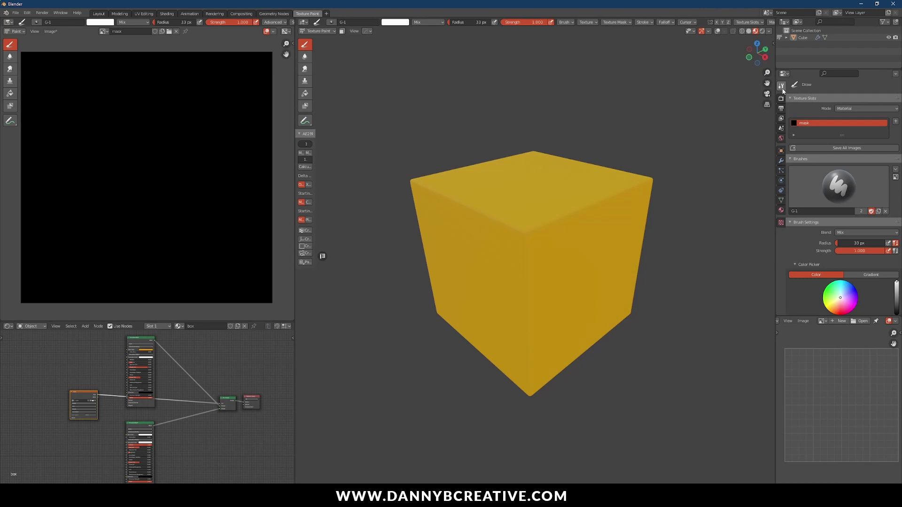
Set the G-1 brush's custom preview icon to the first 20 Grunge Brushes image
scroll(823, 151, down, 10)
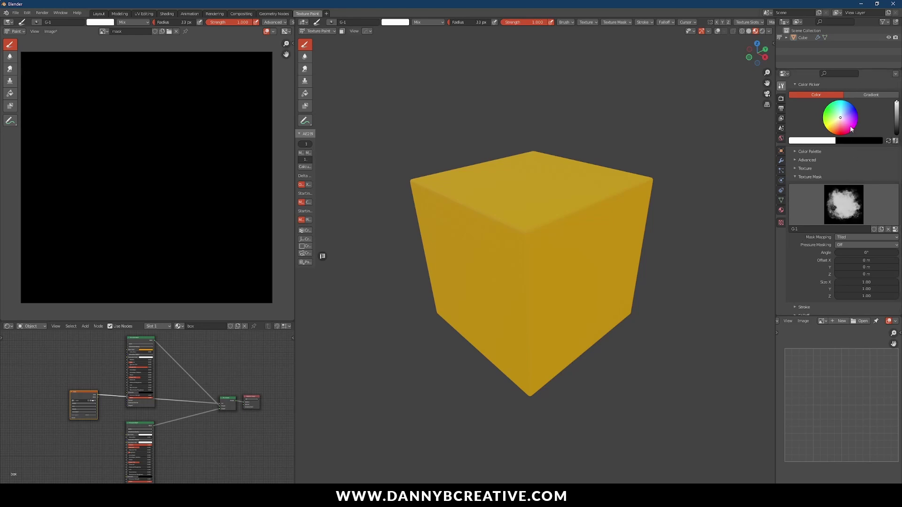
scroll(846, 140, up, 6)
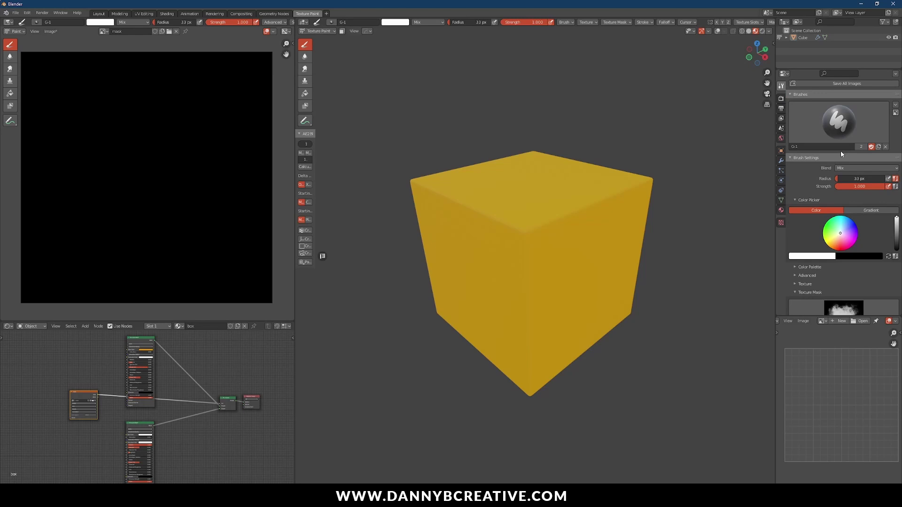
scroll(842, 165, up, 2)
scroll(844, 188, up, 3)
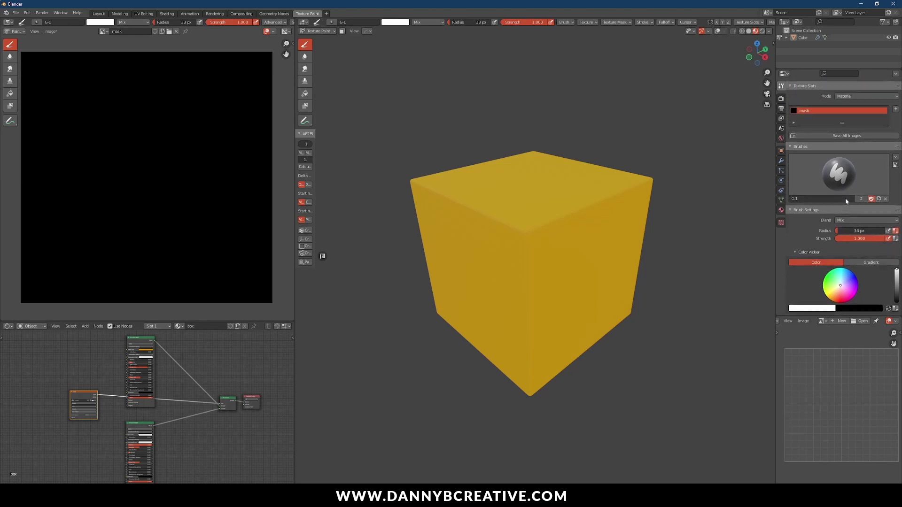
click(896, 166)
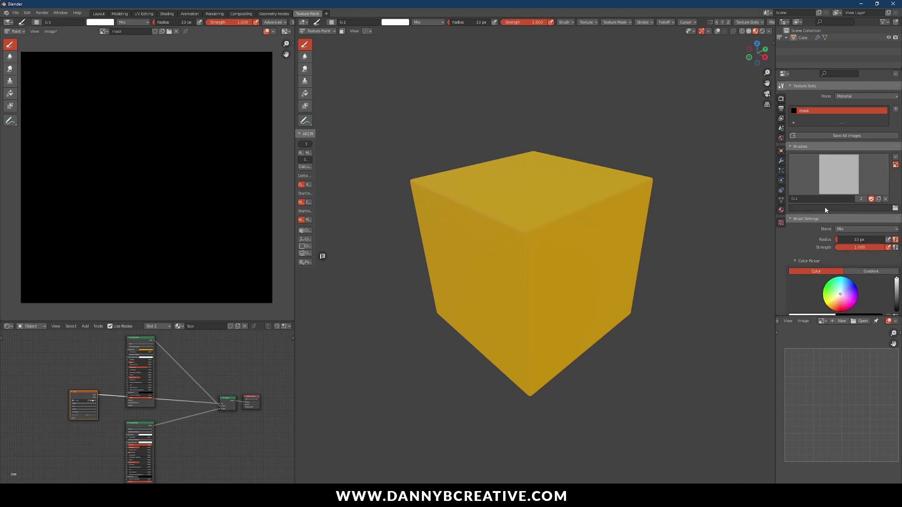
click(895, 208)
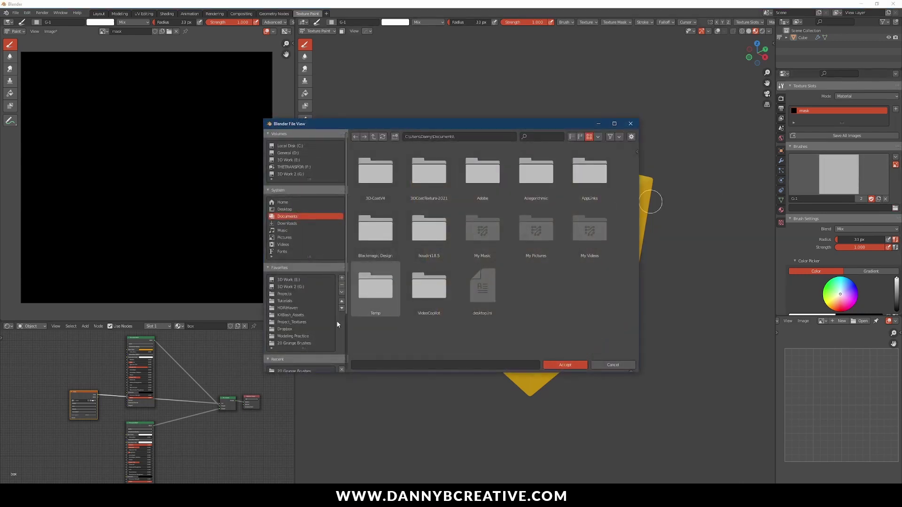
click(294, 343)
click(375, 171)
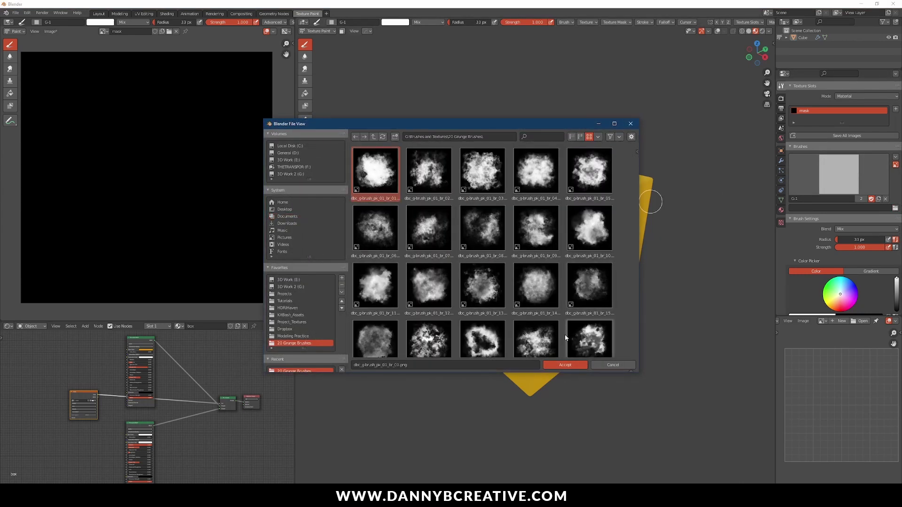
click(568, 366)
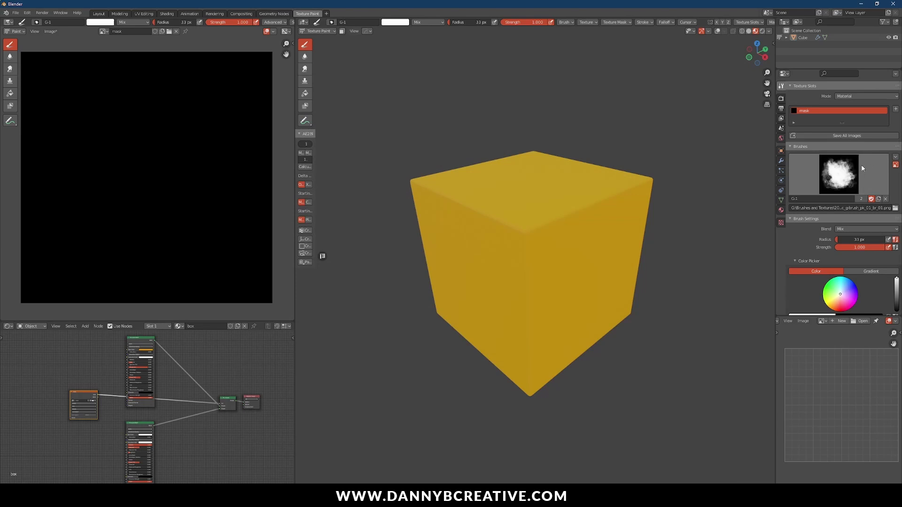
Check the brush list to compare the G-1 and normal brush previews
click(848, 168)
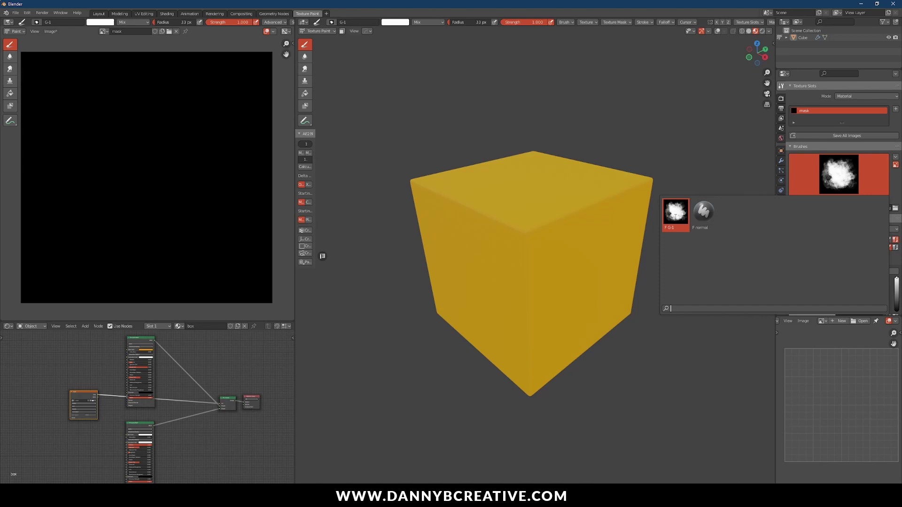
click(838, 162)
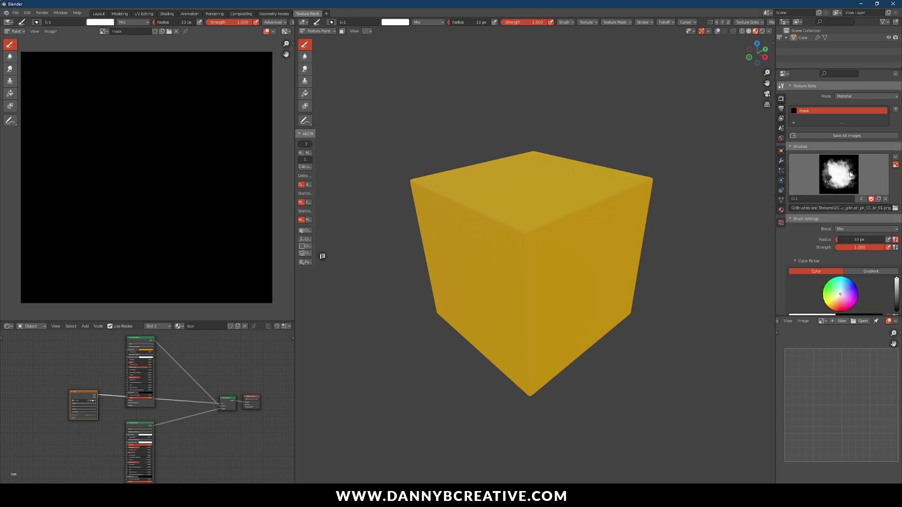
click(850, 174)
click(853, 183)
Set the brush's mask mapping to View Plane with Random rotation enabled
scroll(851, 216, down, 6)
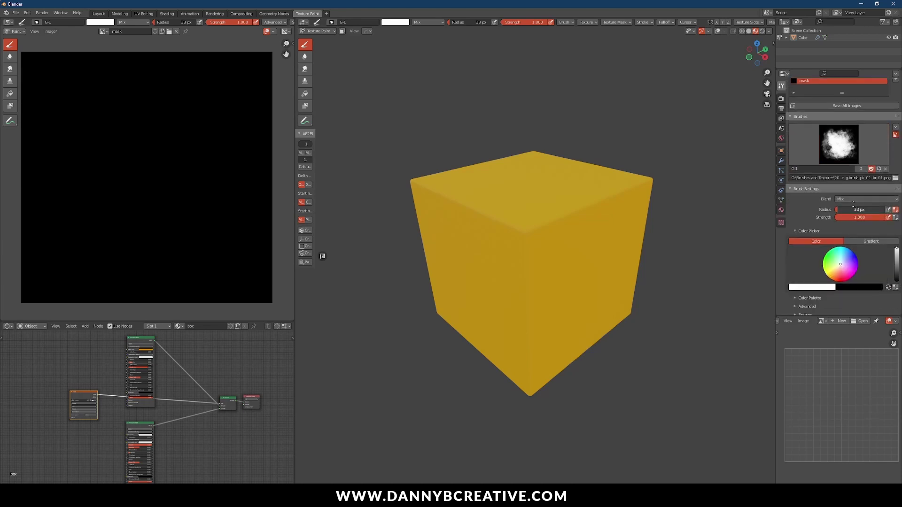
scroll(851, 210, down, 3)
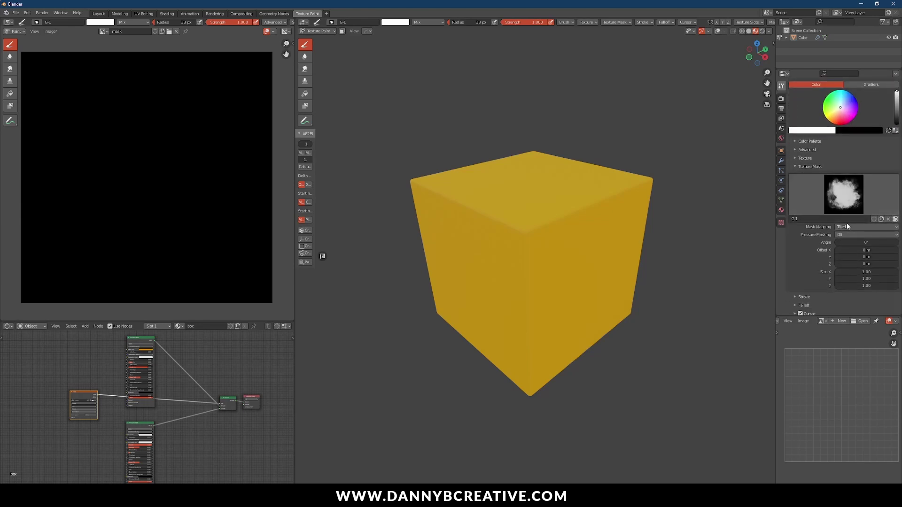
click(850, 227)
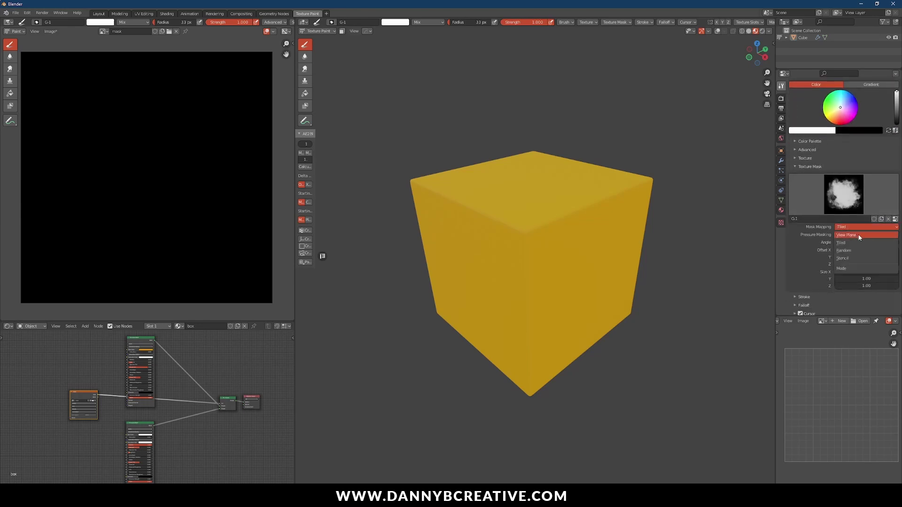
click(855, 232)
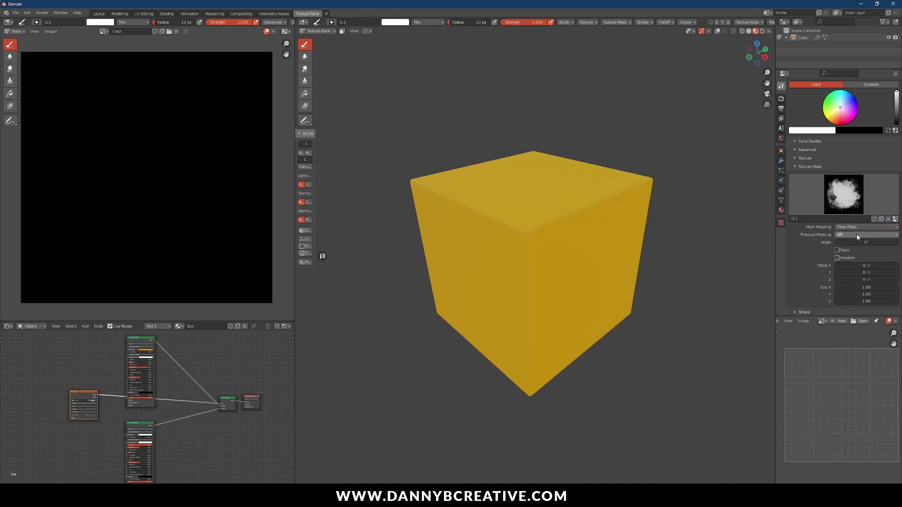
click(854, 234)
click(857, 242)
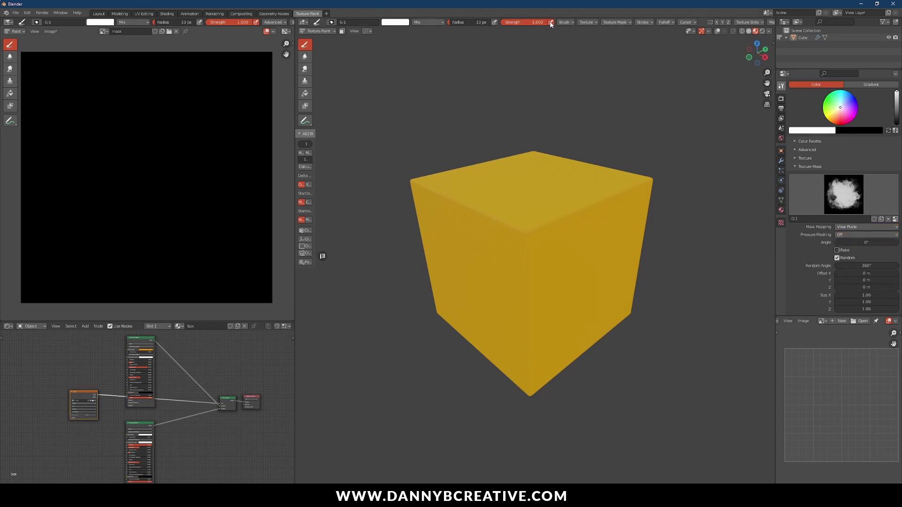
Apply the constant curve preset to the brush falloff
scroll(545, 56, up, 3)
scroll(542, 71, down, 2)
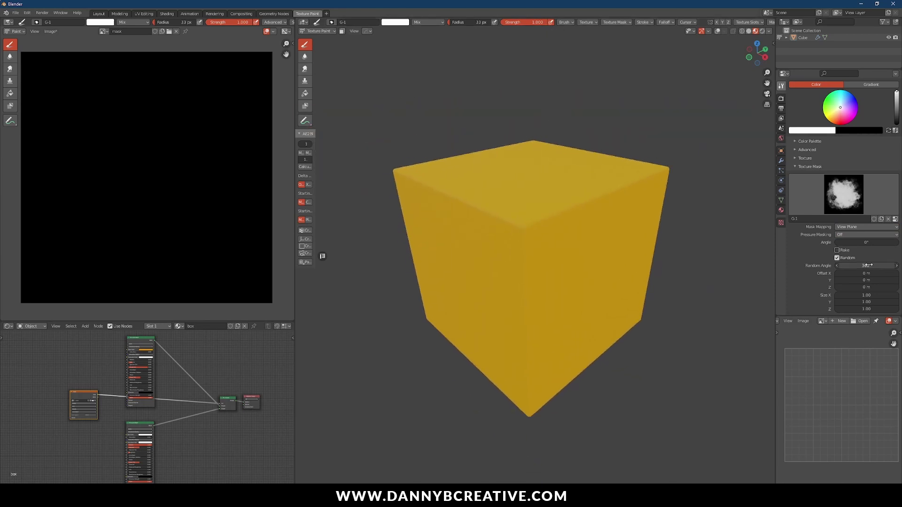
scroll(870, 258, down, 3)
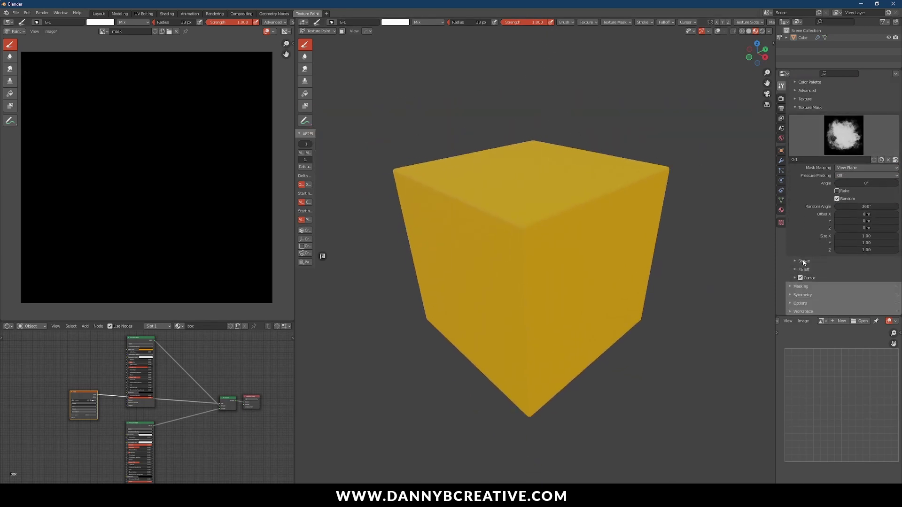
click(802, 264)
click(800, 265)
click(797, 269)
scroll(807, 271, down, 5)
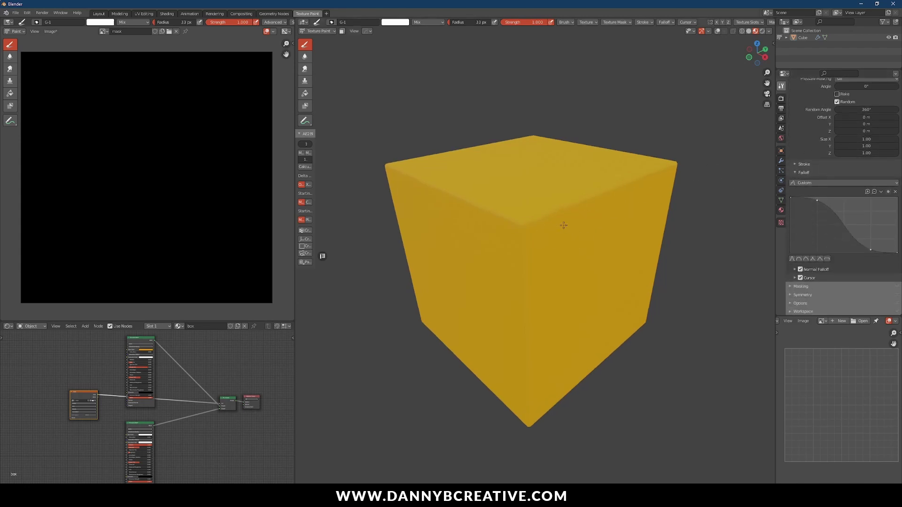
click(827, 259)
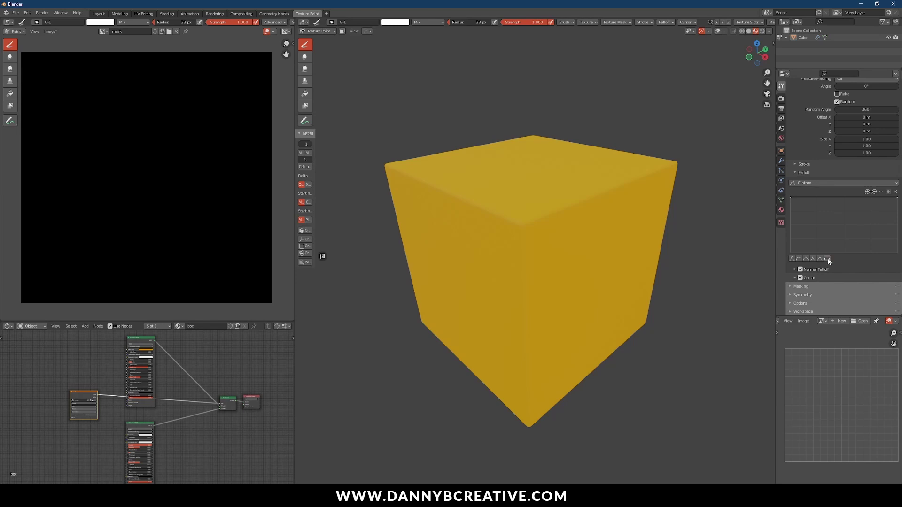
Paint a grunge wear stroke down the cube's front vertical edge, then inspect it
middle_drag(552, 230, 534, 247)
mouse_move(534, 248)
mouse_down()
mouse_move(535, 217)
mouse_move(536, 366)
mouse_move(535, 221)
mouse_up()
mouse_move(562, 266)
middle_down()
mouse_move(572, 249)
mouse_move(577, 260)
mouse_move(562, 292)
middle_up()
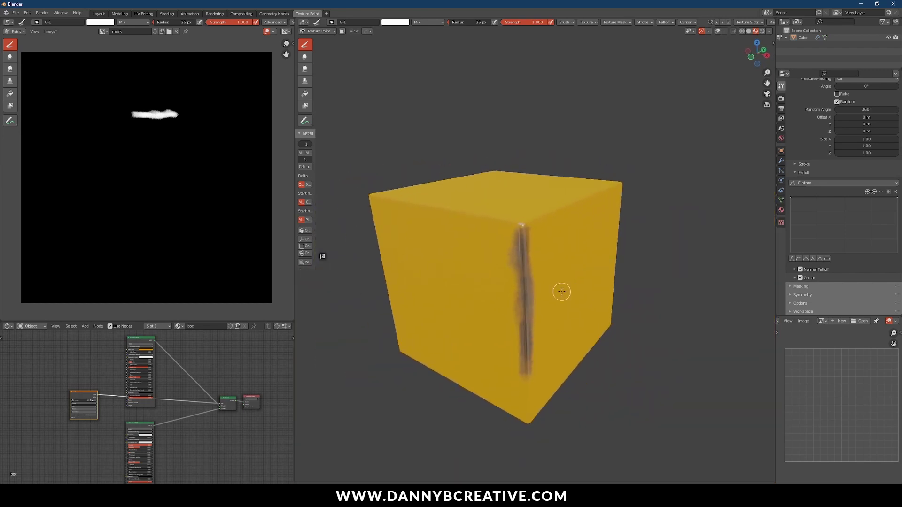
scroll(845, 141, up, 10)
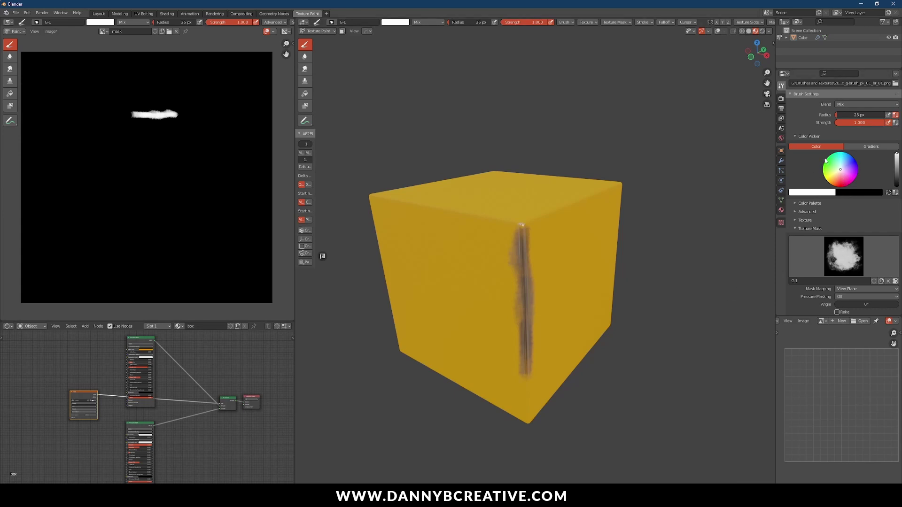
scroll(845, 198, down, 1)
scroll(850, 211, up, 3)
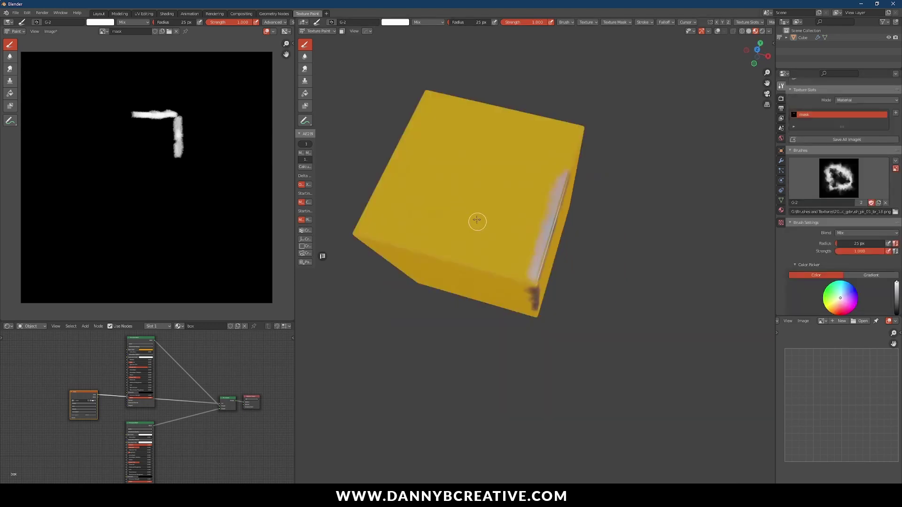
Paint grunge streaks along the cube's top edges and a soft patch on its top face
mouse_move(477, 221)
mouse_down()
mouse_move(501, 212)
mouse_move(461, 230)
mouse_move(435, 230)
mouse_up()
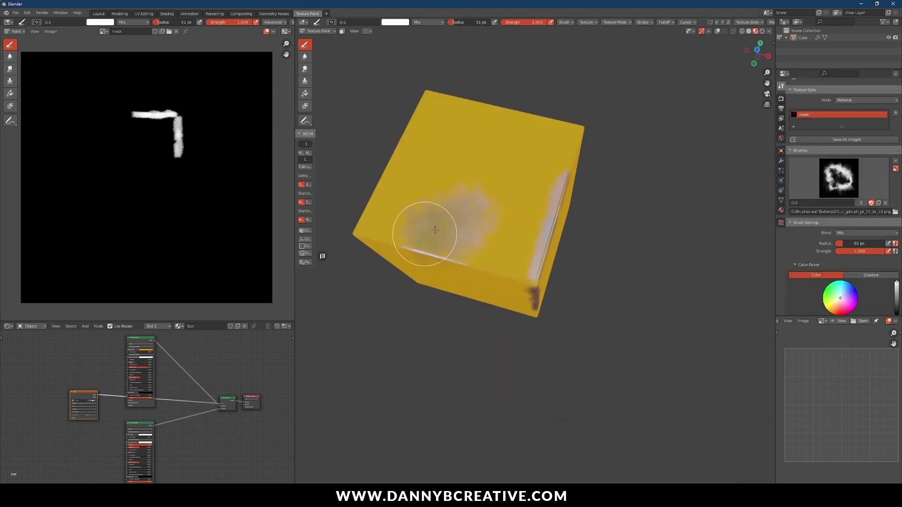
middle_drag(435, 230, 483, 221)
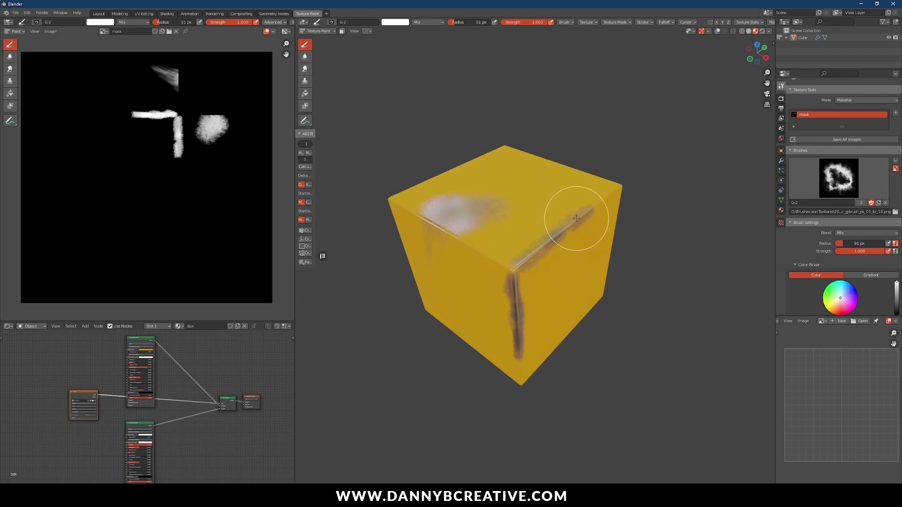
mouse_move(577, 219)
middle_down()
mouse_move(553, 252)
mouse_move(558, 240)
middle_up()
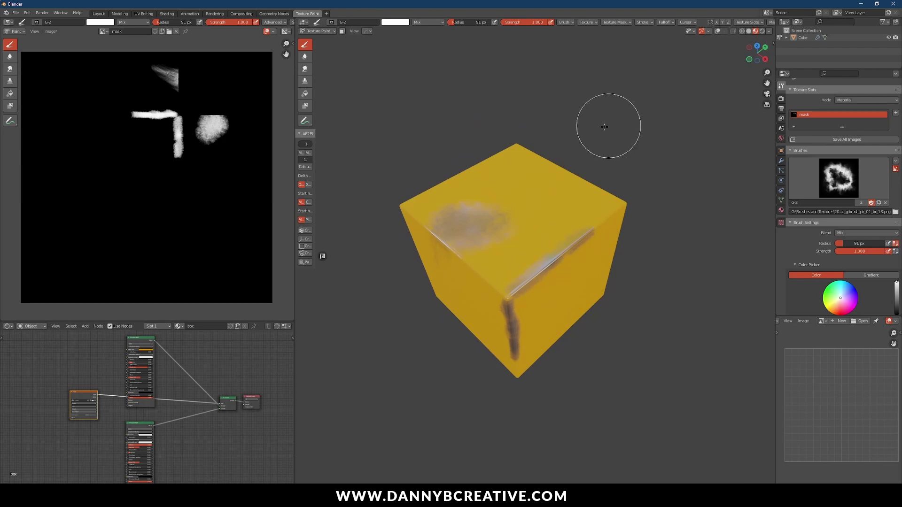
middle_drag(562, 185, 560, 201)
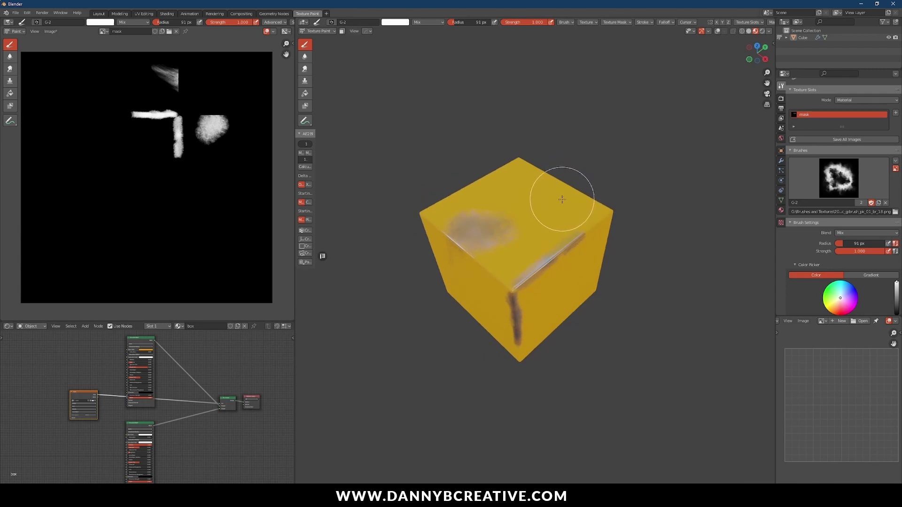